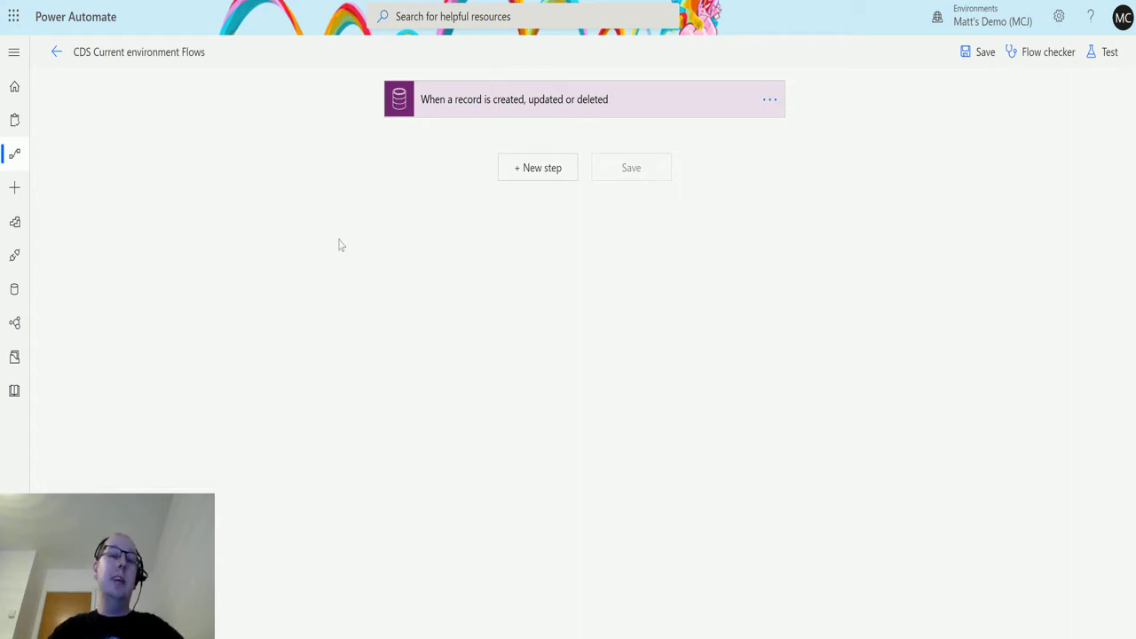
Add a Get a record action from the Common Data Service (current environment) connector below the trigger.
left_click(615, 99)
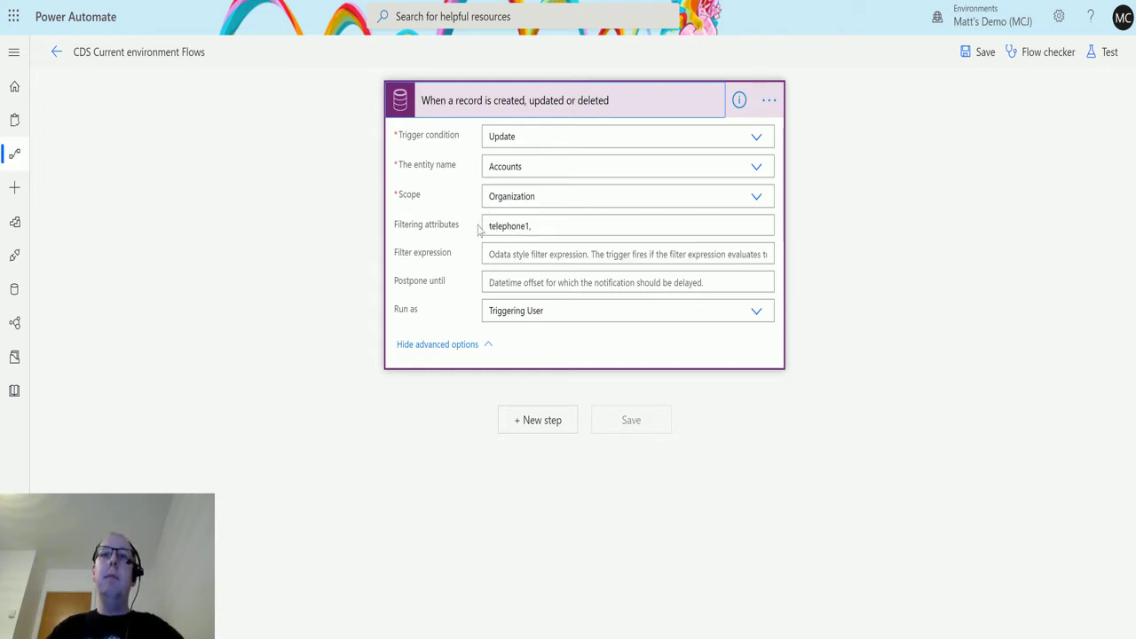
left_click(624, 99)
left_click(539, 169)
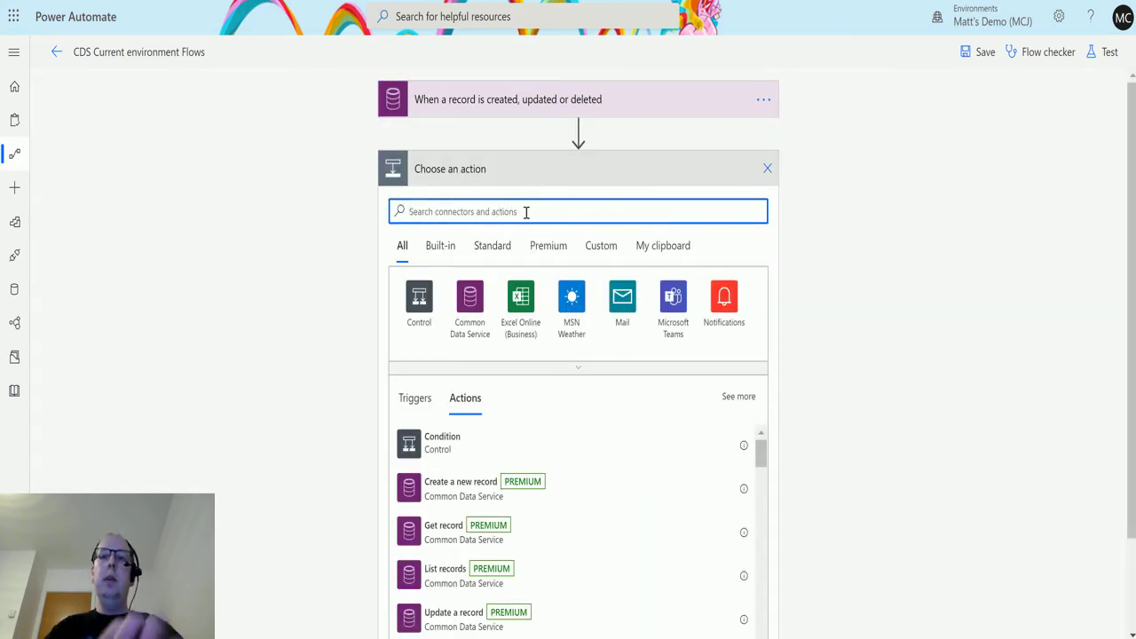
type("common data")
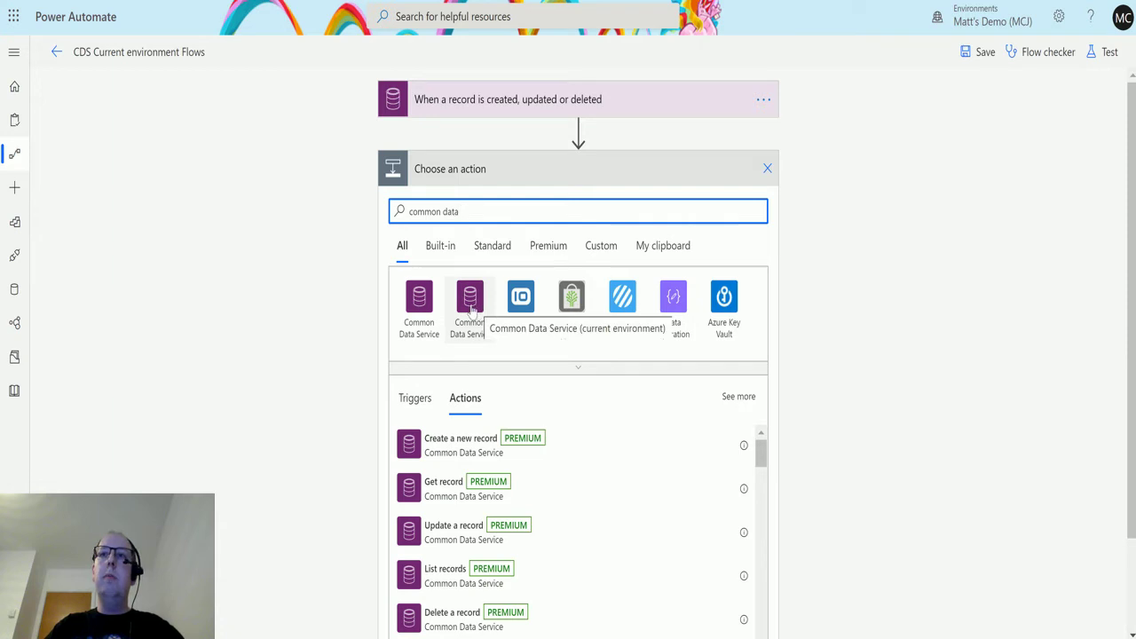
left_click(471, 308)
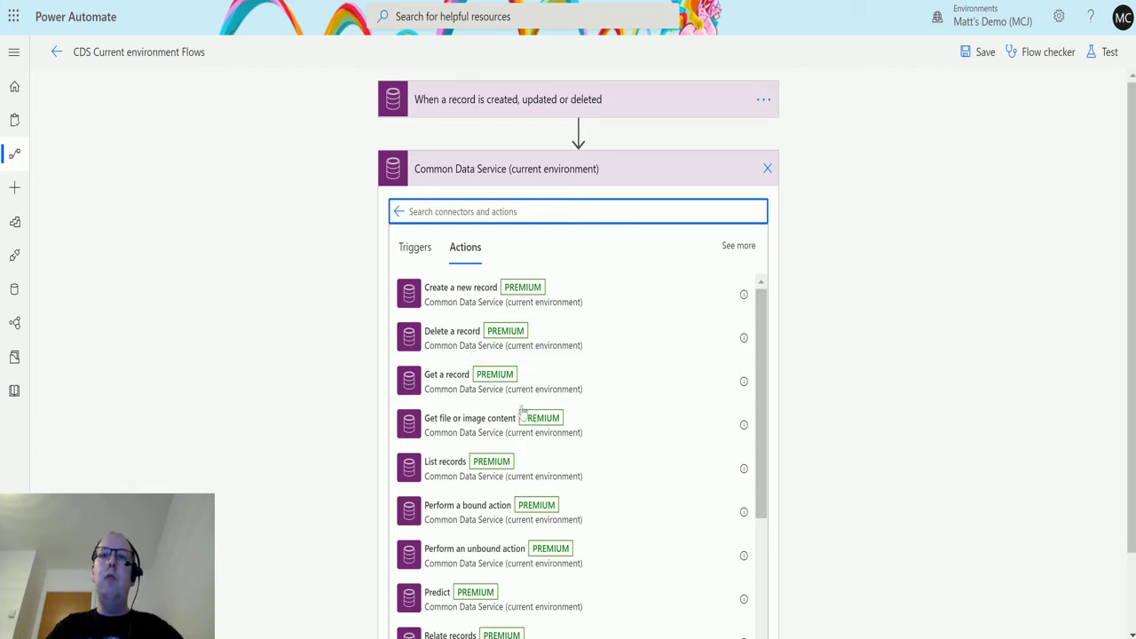
left_click(465, 389)
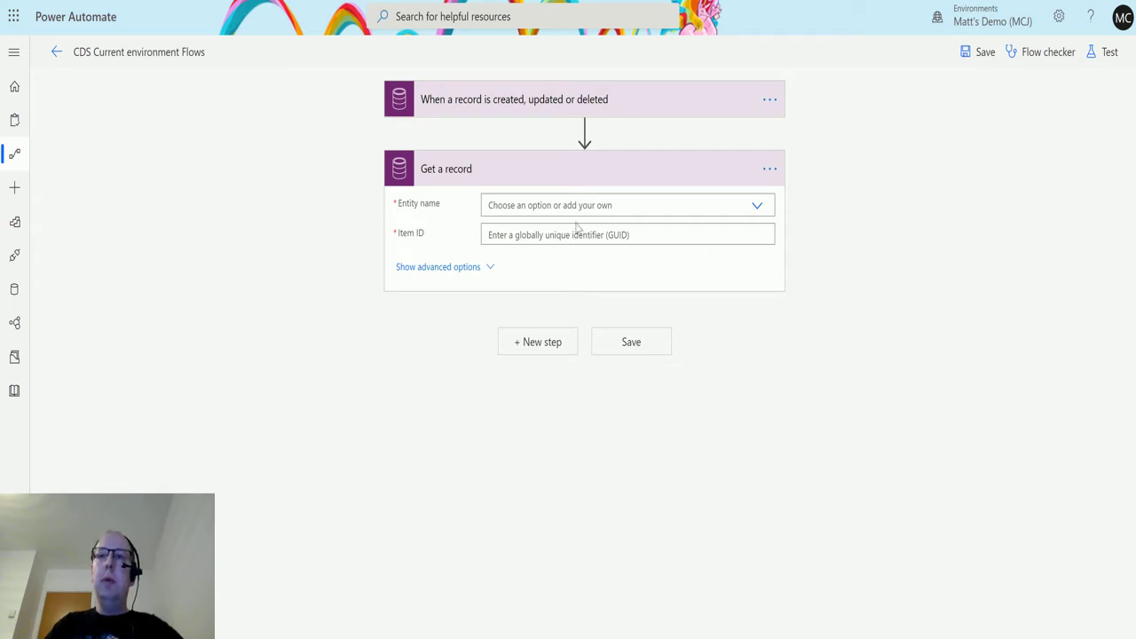
Show the Get a record action's advanced options and set its entity name to Contacts.
left_click(444, 267)
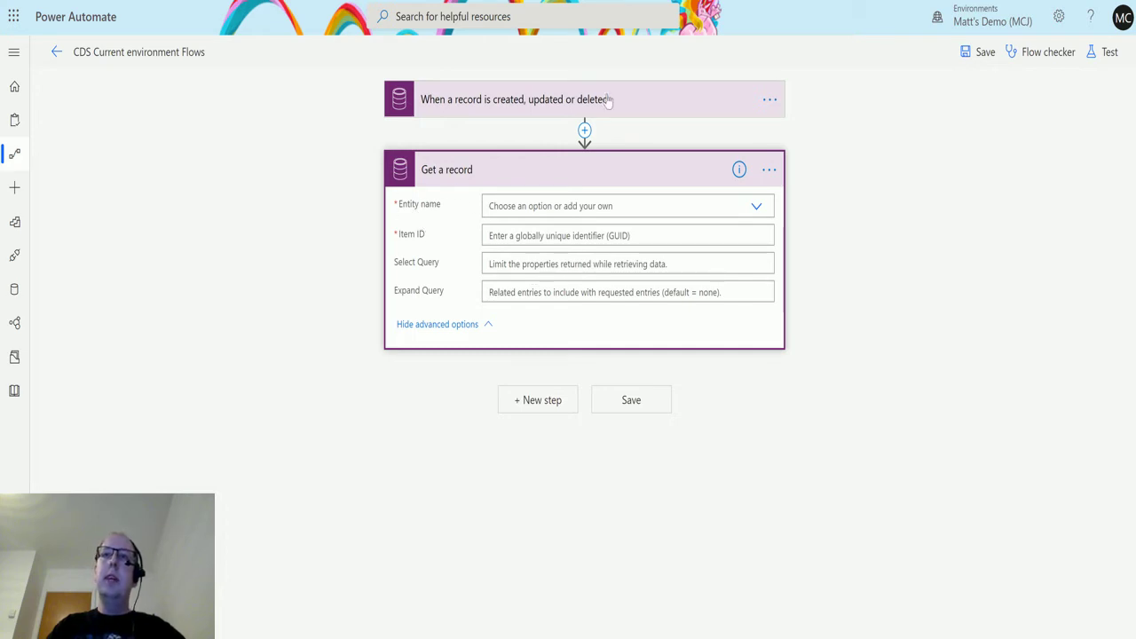
left_click(609, 101)
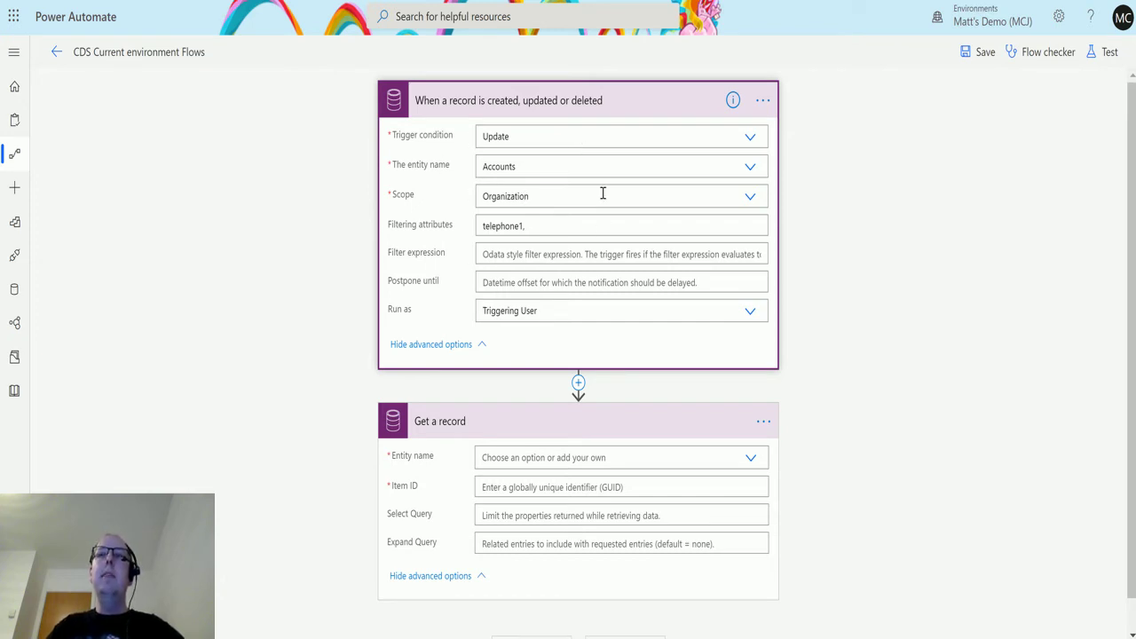
left_click(641, 113)
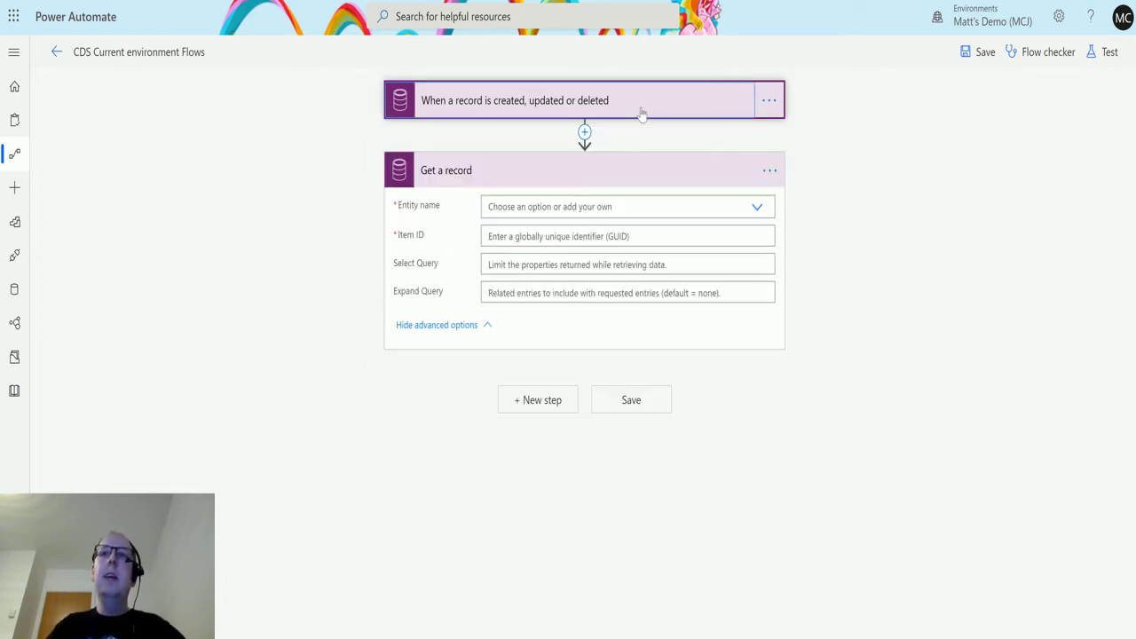
left_click(759, 207)
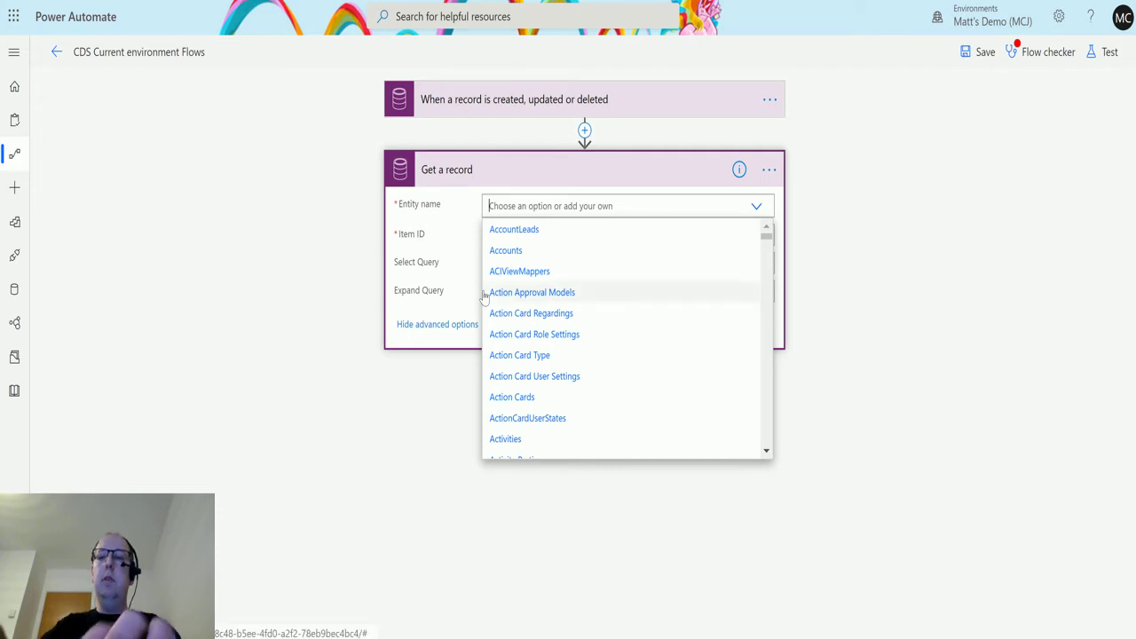
type("contact")
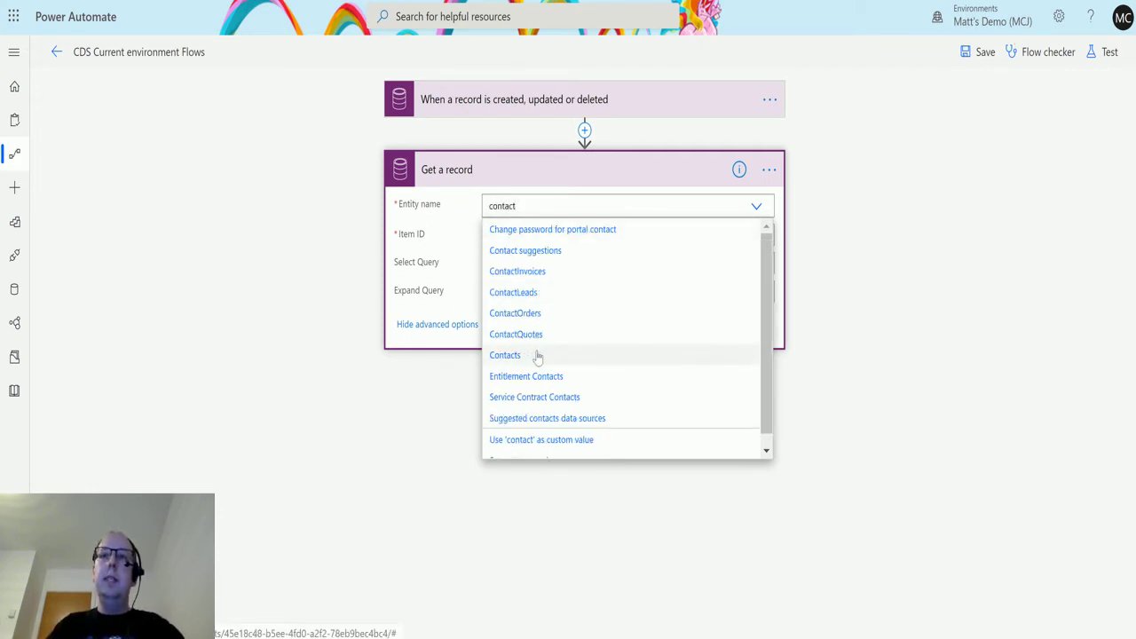
left_click(505, 355)
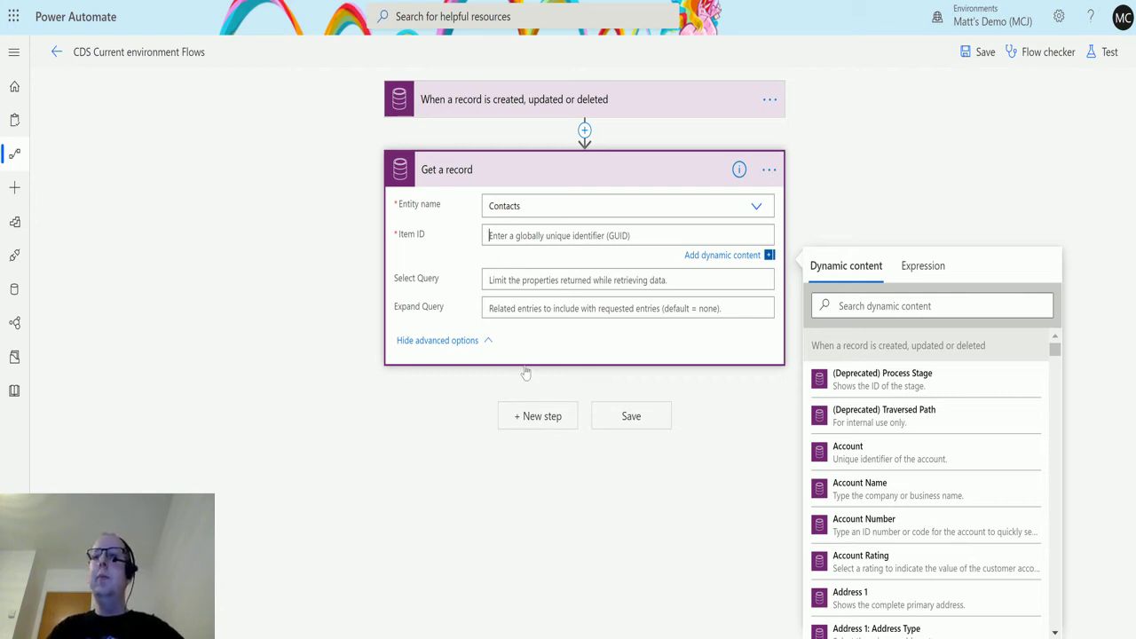
Fill the Get a record action's Item ID with the trigger's Primary Contact (Value) dynamic content.
left_click(912, 307)
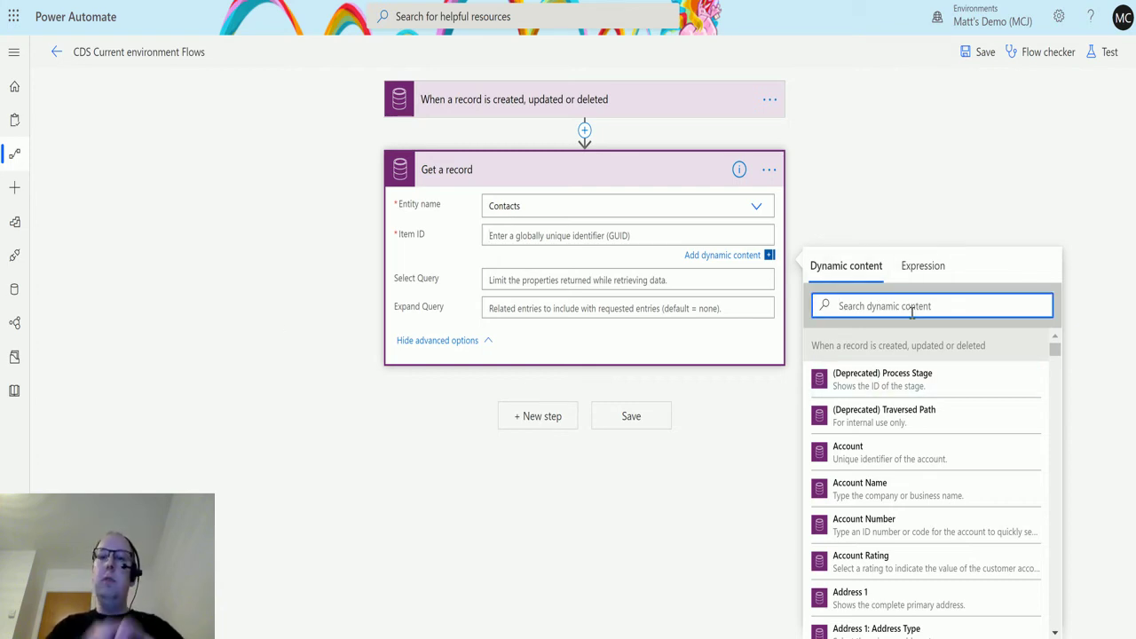
type("prim")
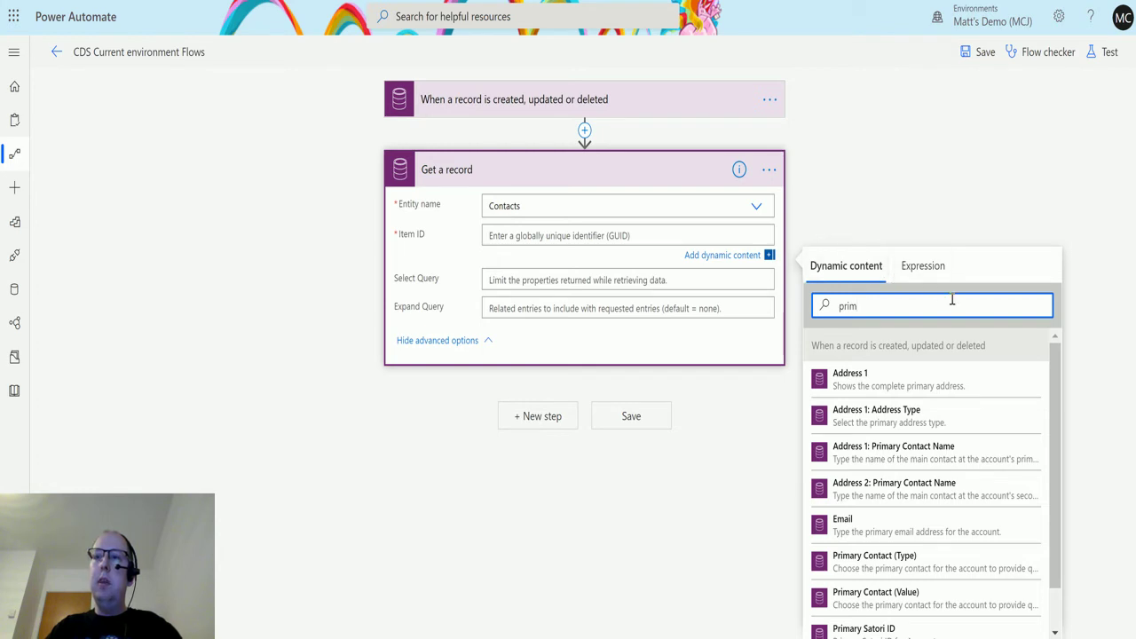
scroll(1035, 408, "down", 1)
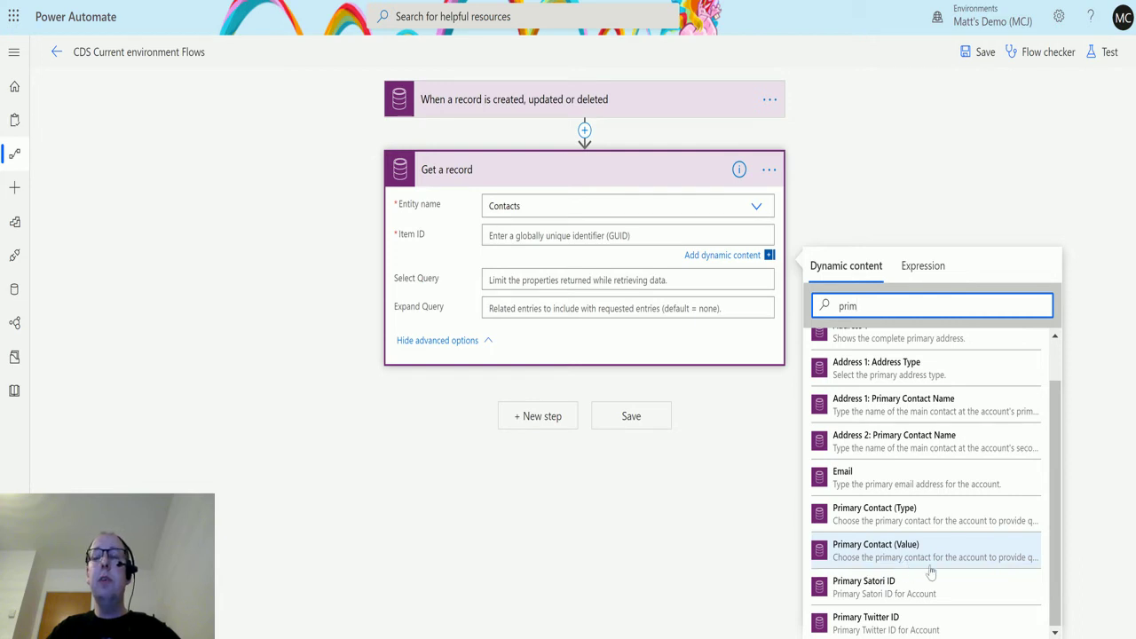
left_click(870, 552)
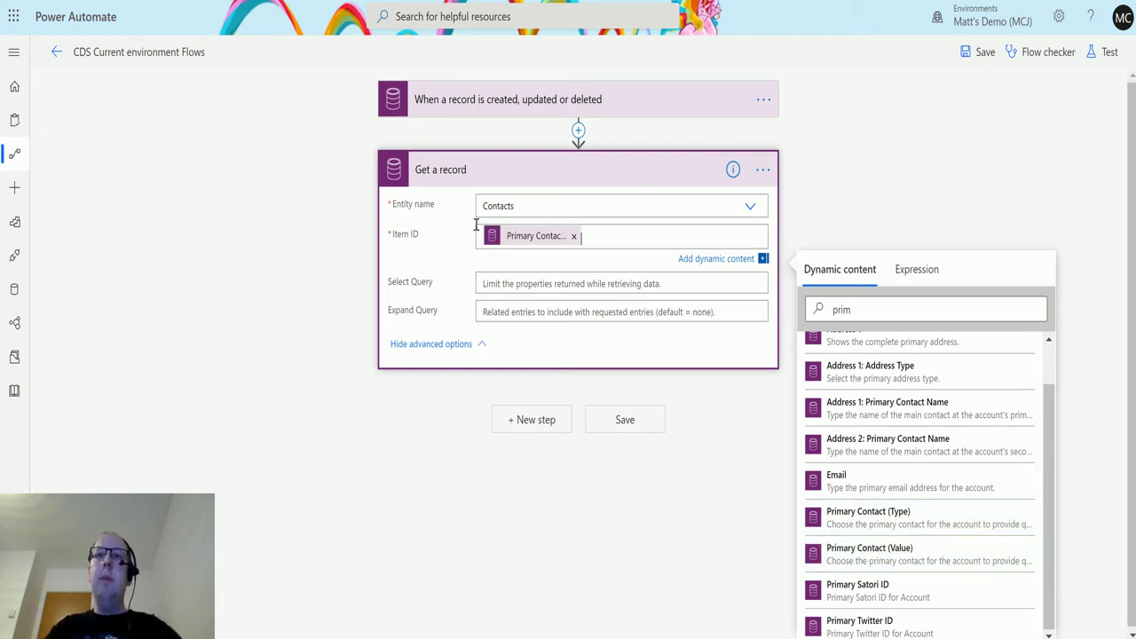
Save the flow and start a test run using the "I'll perform the trigger action" option.
left_click(1110, 53)
left_click(957, 93)
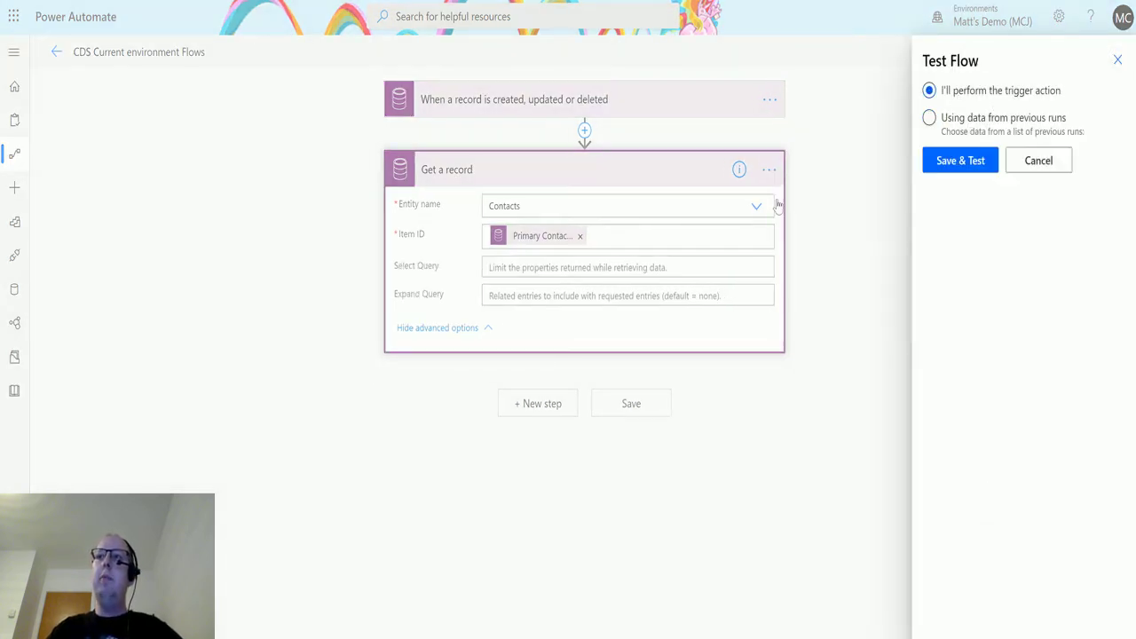
left_click(956, 169)
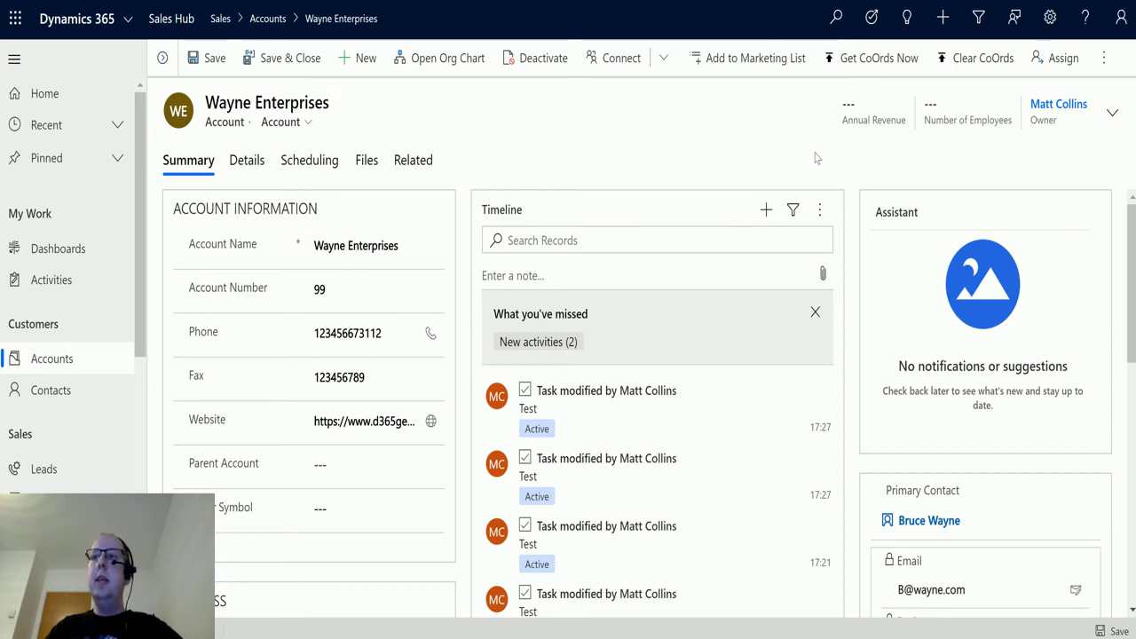
In the Wayne Enterprises account in Dynamics 365, append a digit to the phone number and save the record, ignoring duplicate detection.
scroll(874, 493, "down", 1)
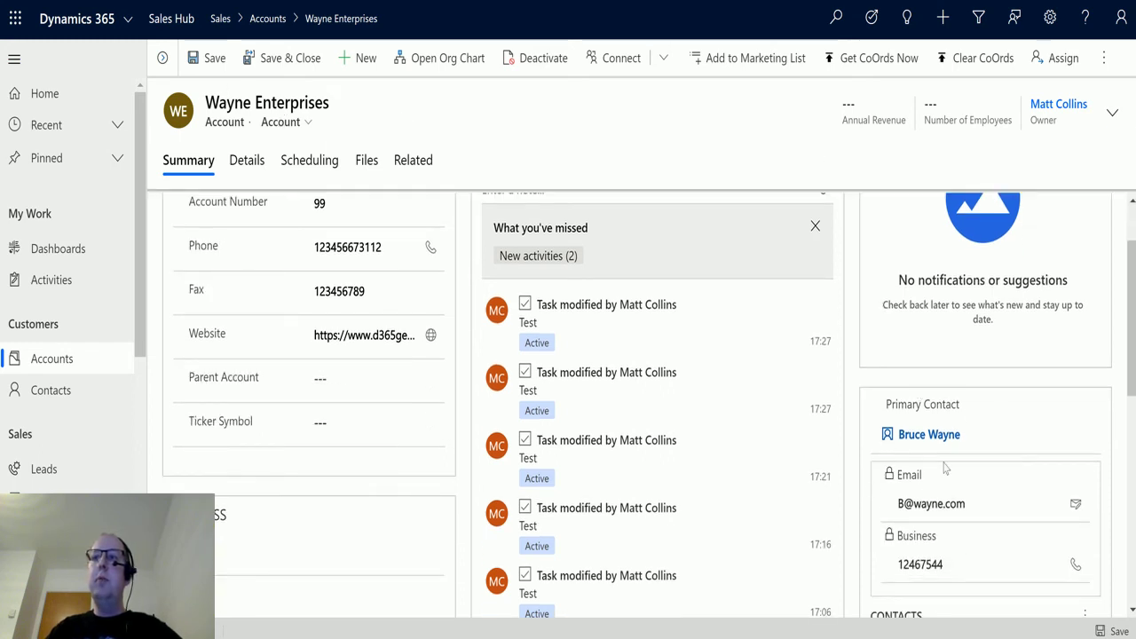
scroll(957, 397, "down", 1)
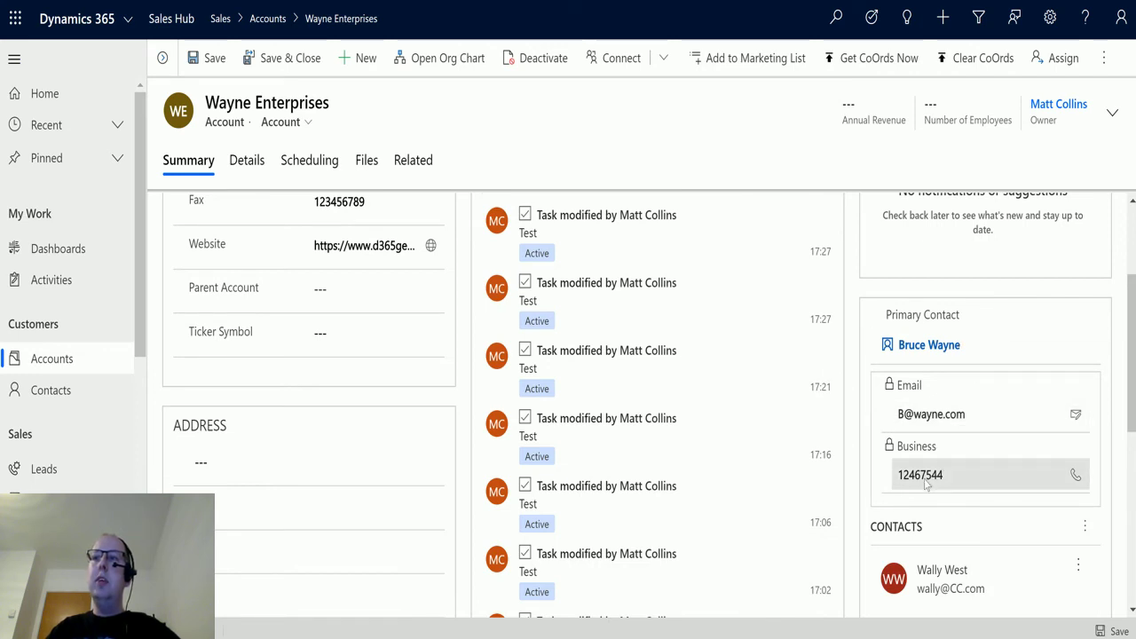
scroll(799, 373, "up", 1)
scroll(845, 364, "up", 1)
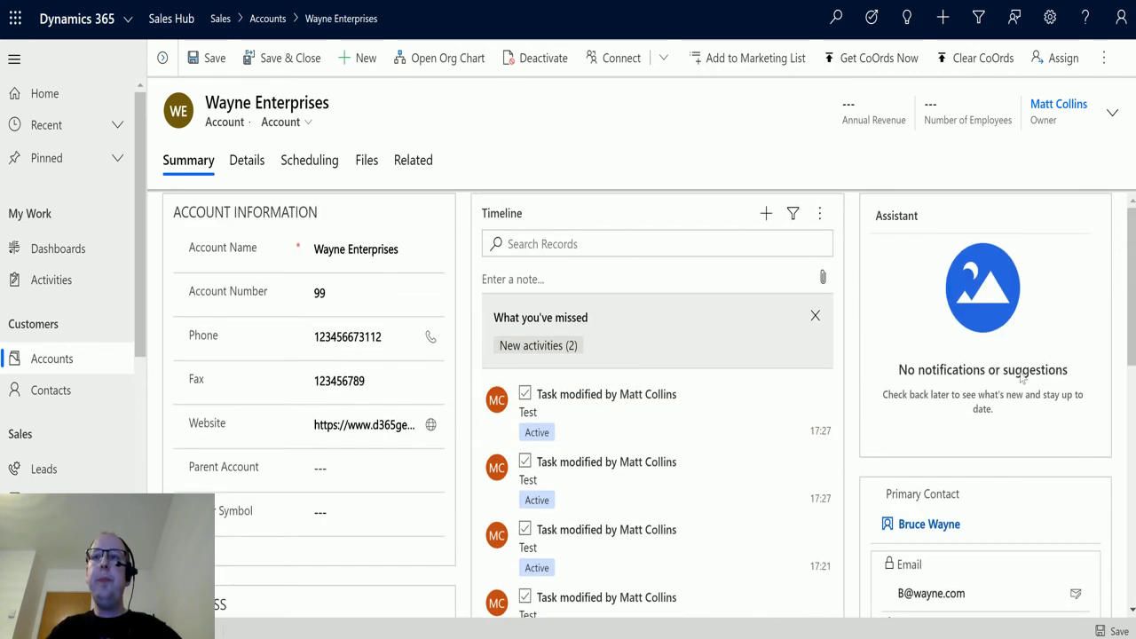
left_click(388, 341)
type("2")
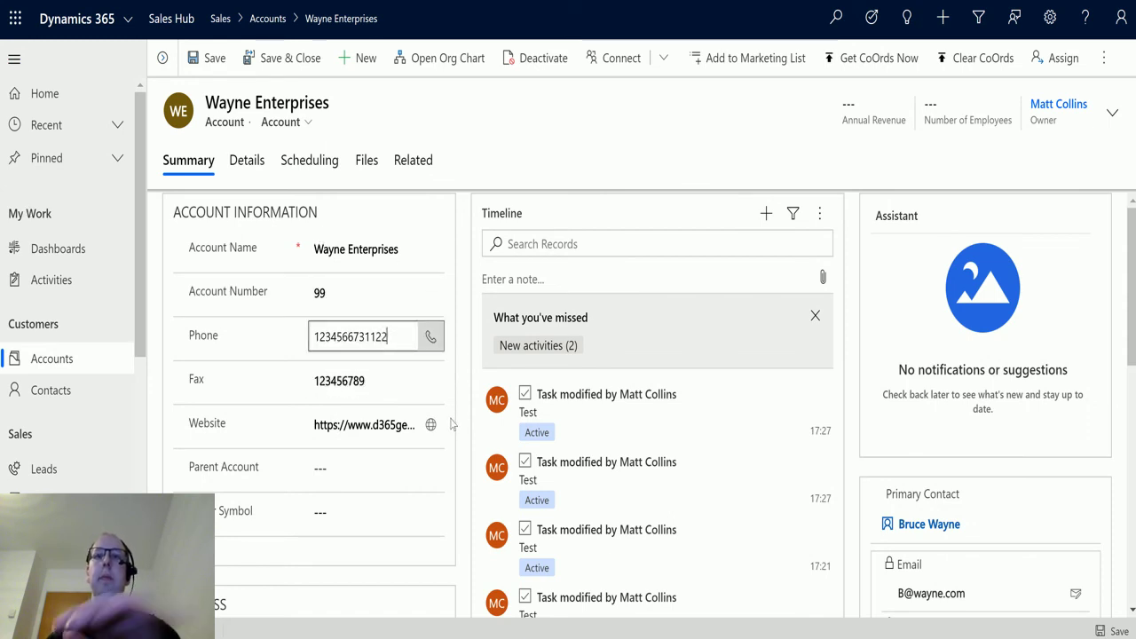
left_click(1110, 632)
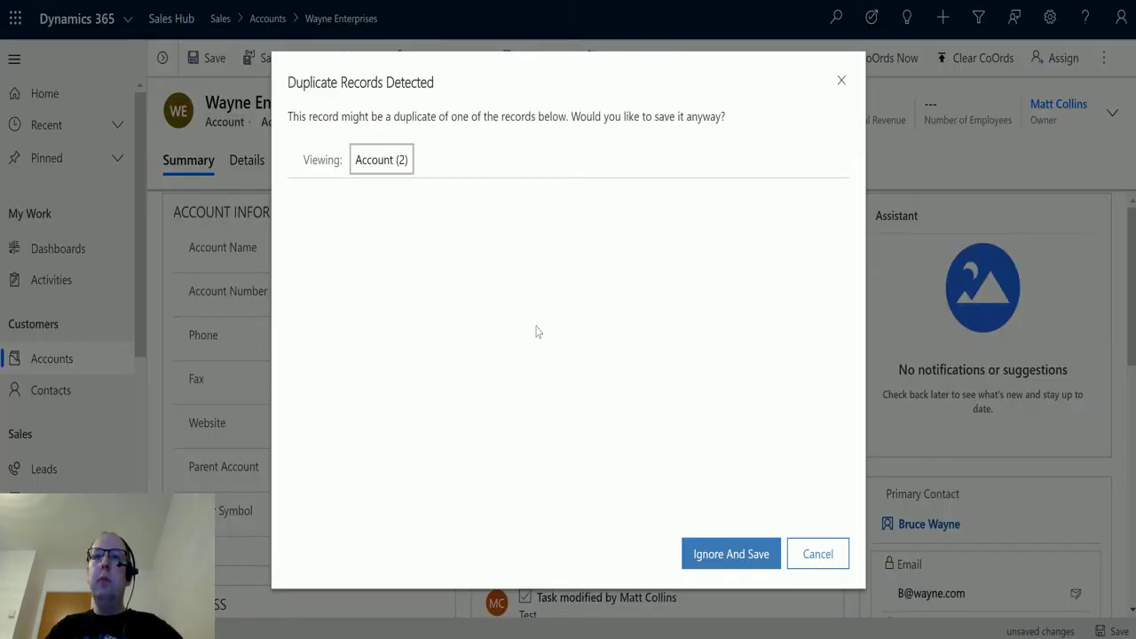
left_click(737, 558)
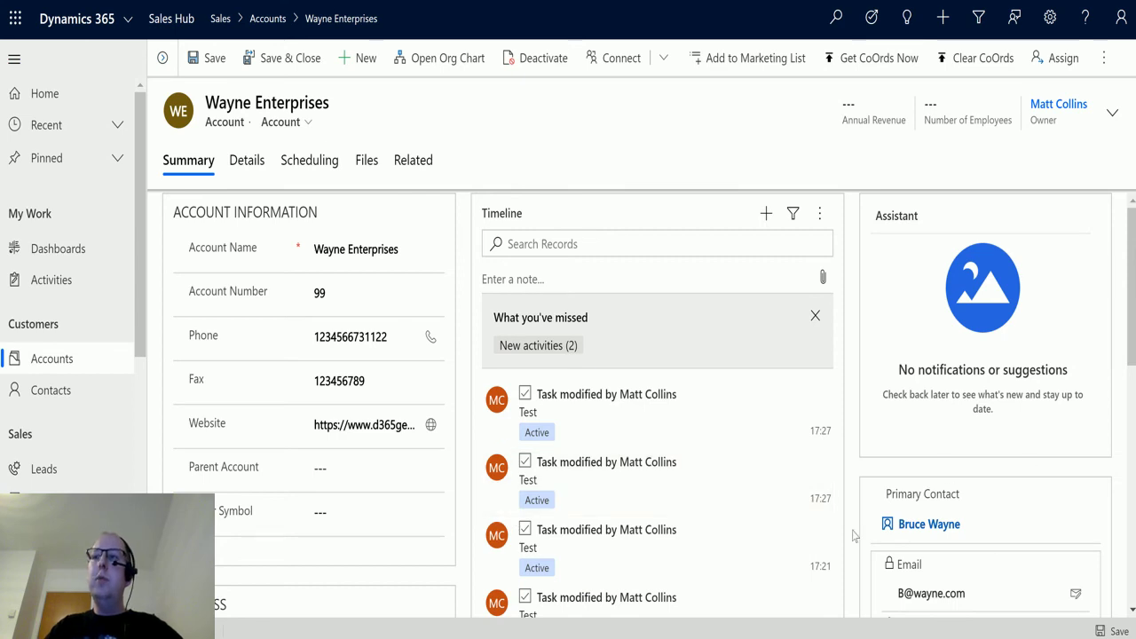
scroll(955, 532, "down", 1)
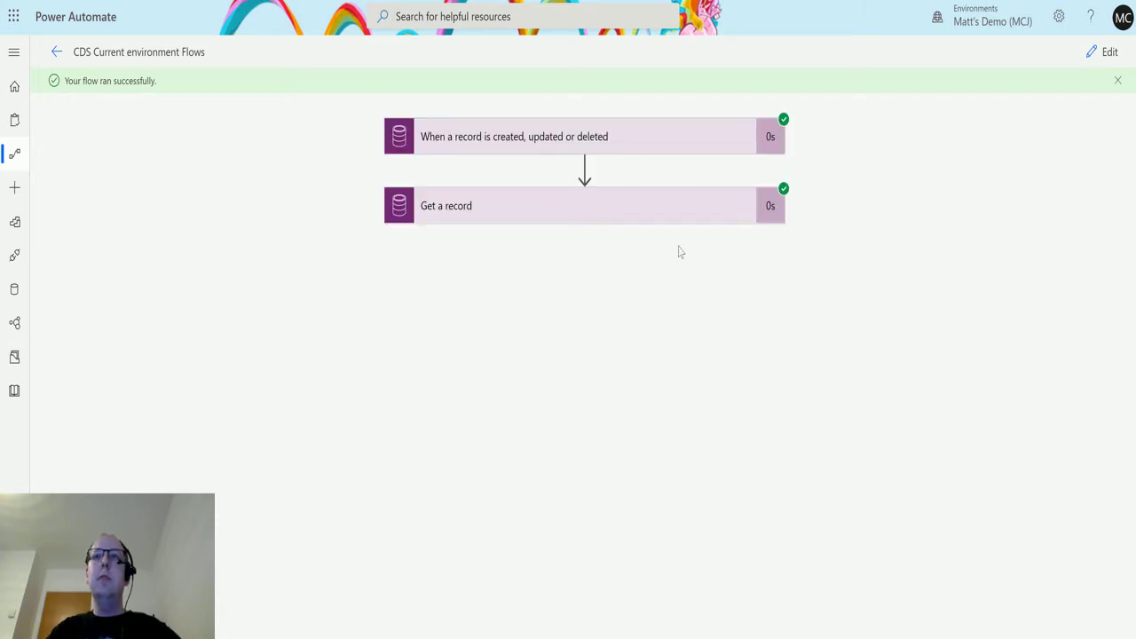
Back in Power Automate, examine the trigger's output body in the test run for the account's primary contact ID.
left_click(680, 133)
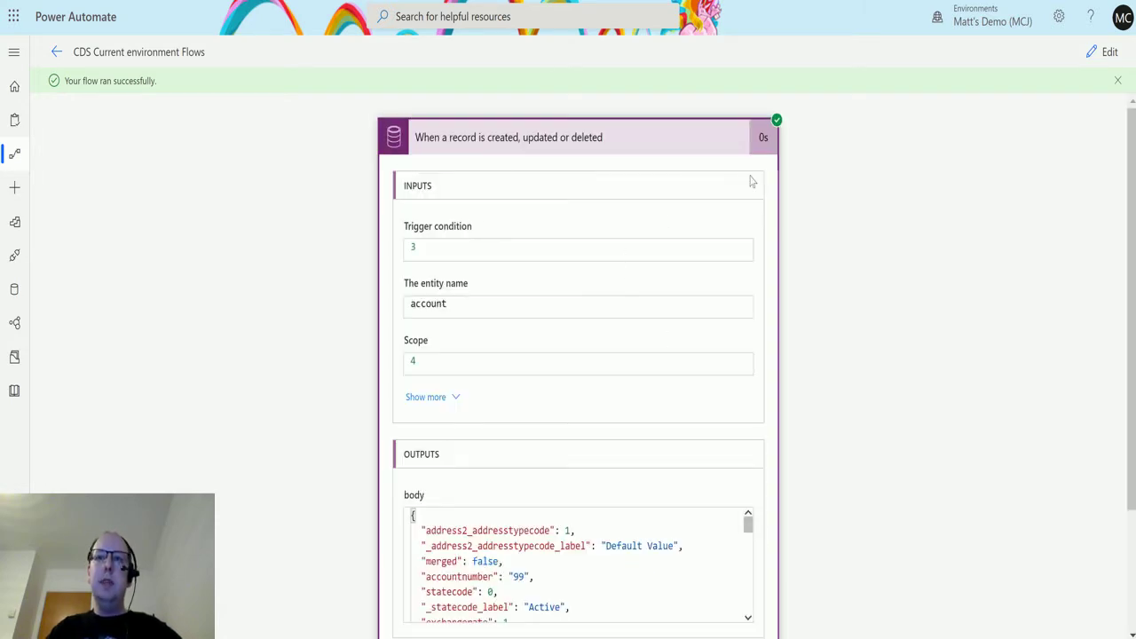
scroll(751, 180, "down", 2)
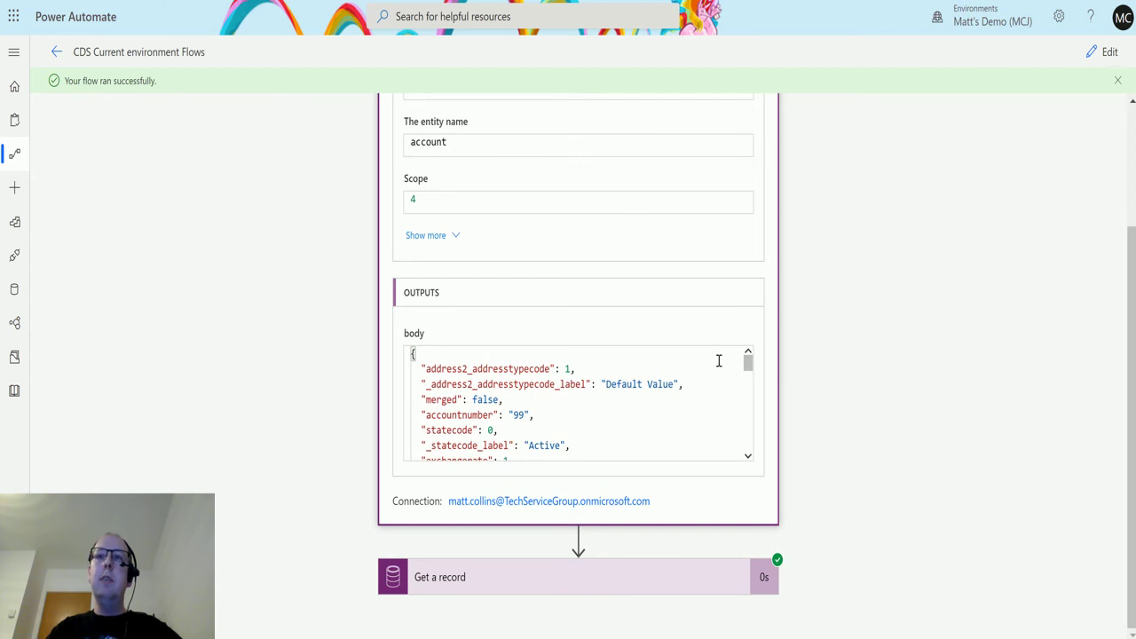
left_click_drag(751, 362, 749, 369)
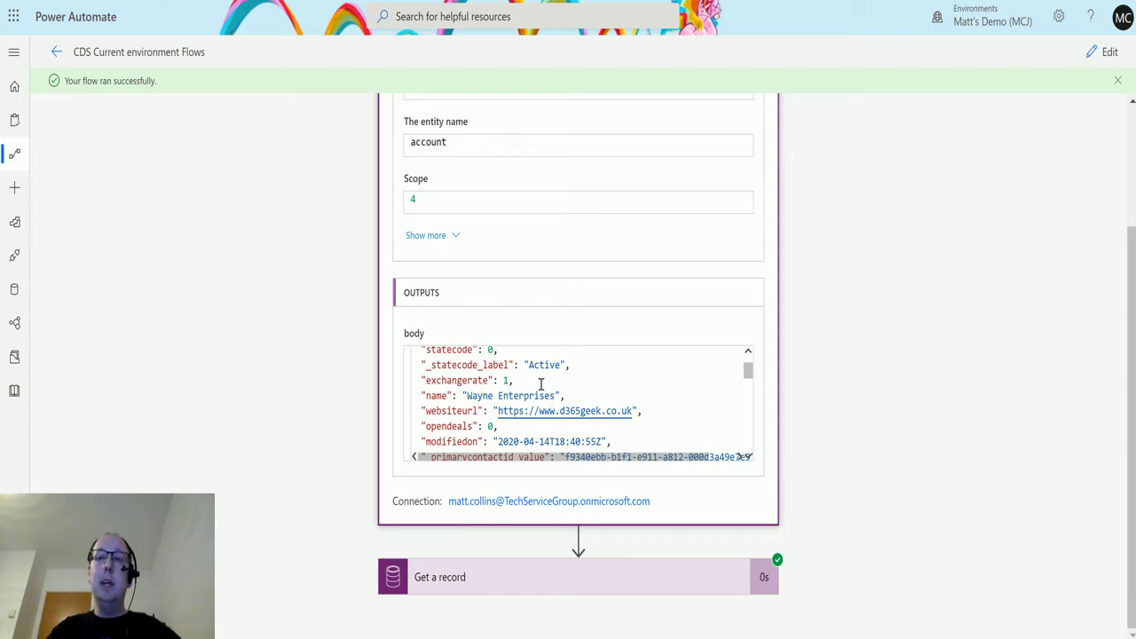
Examine the Get a record action's inputs and outputs in the test run, including the additional contact fields.
left_click(555, 575)
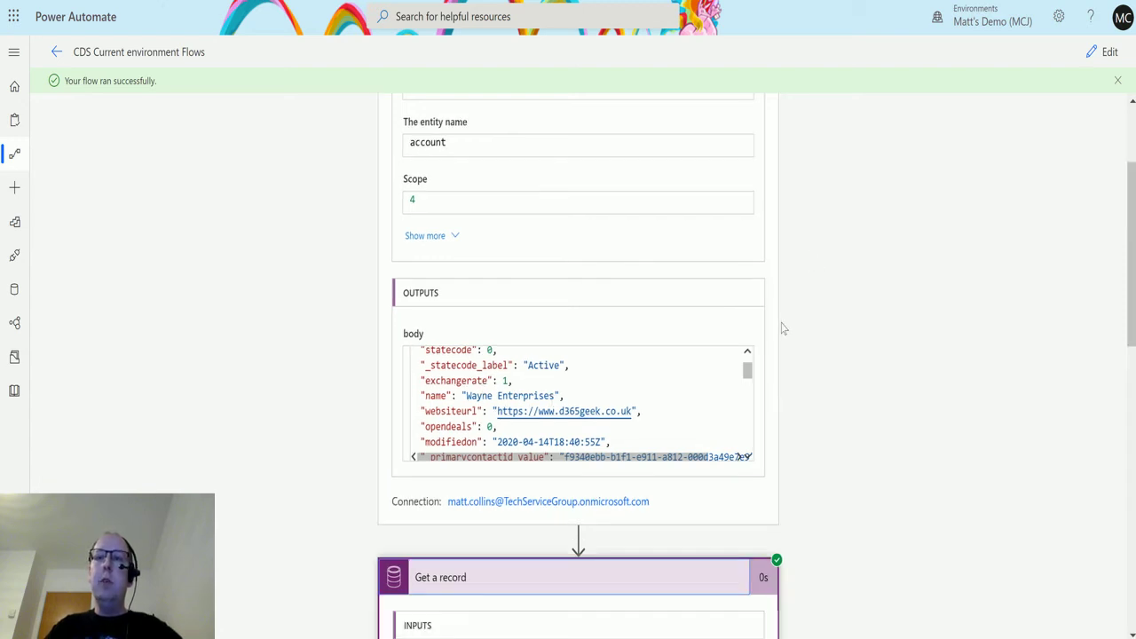
scroll(781, 327, "down", 1)
scroll(781, 329, "down", 5)
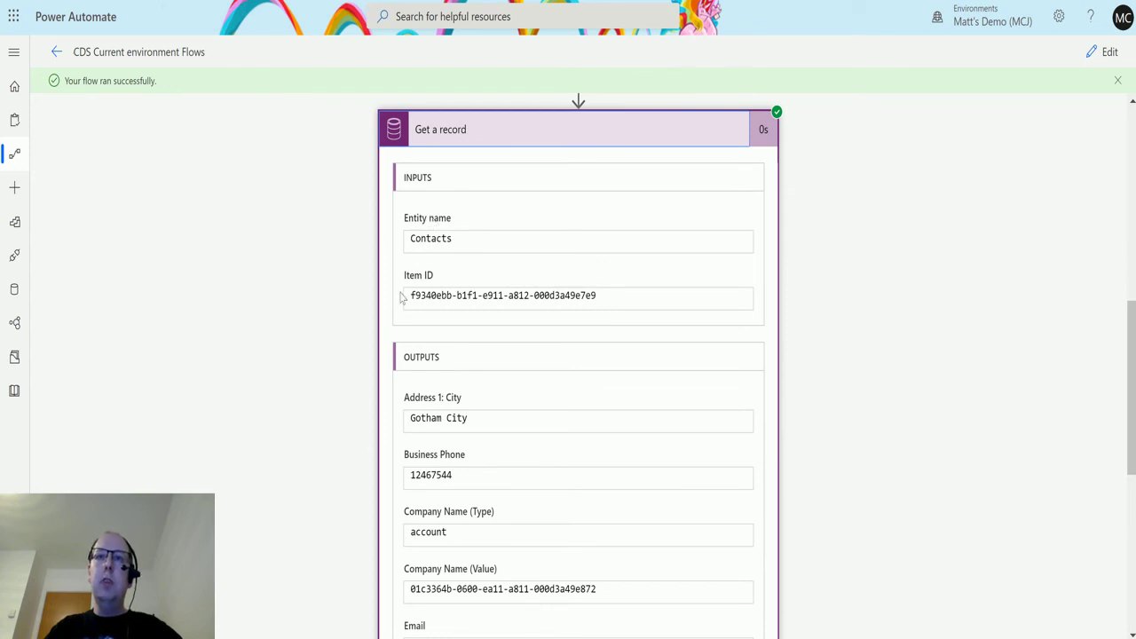
scroll(644, 294, "down", 2)
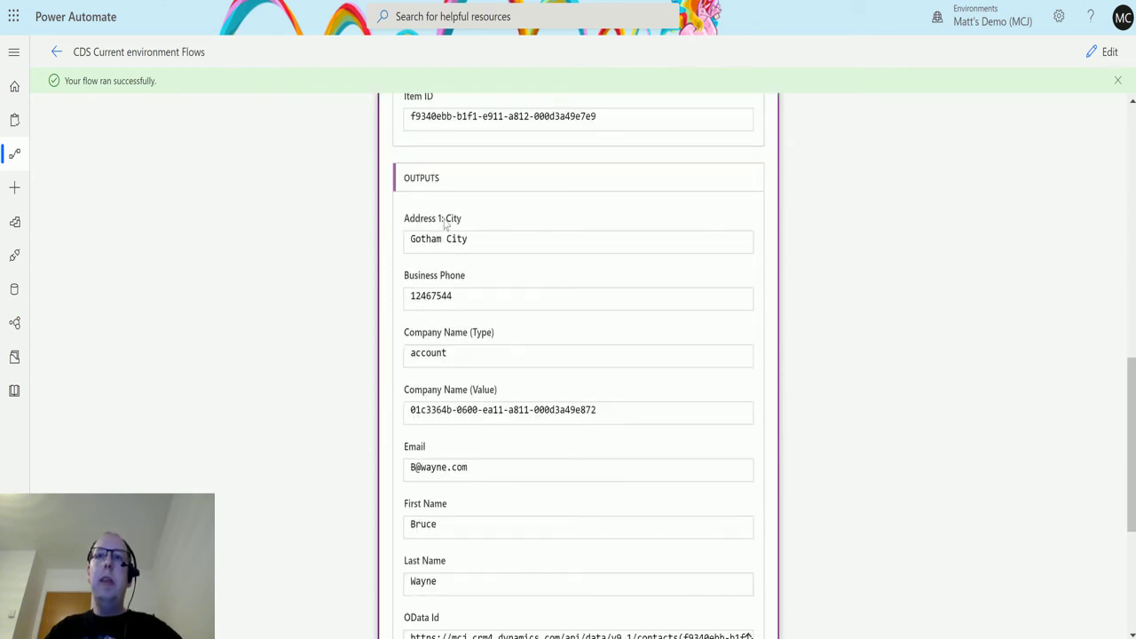
scroll(604, 435, "down", 1)
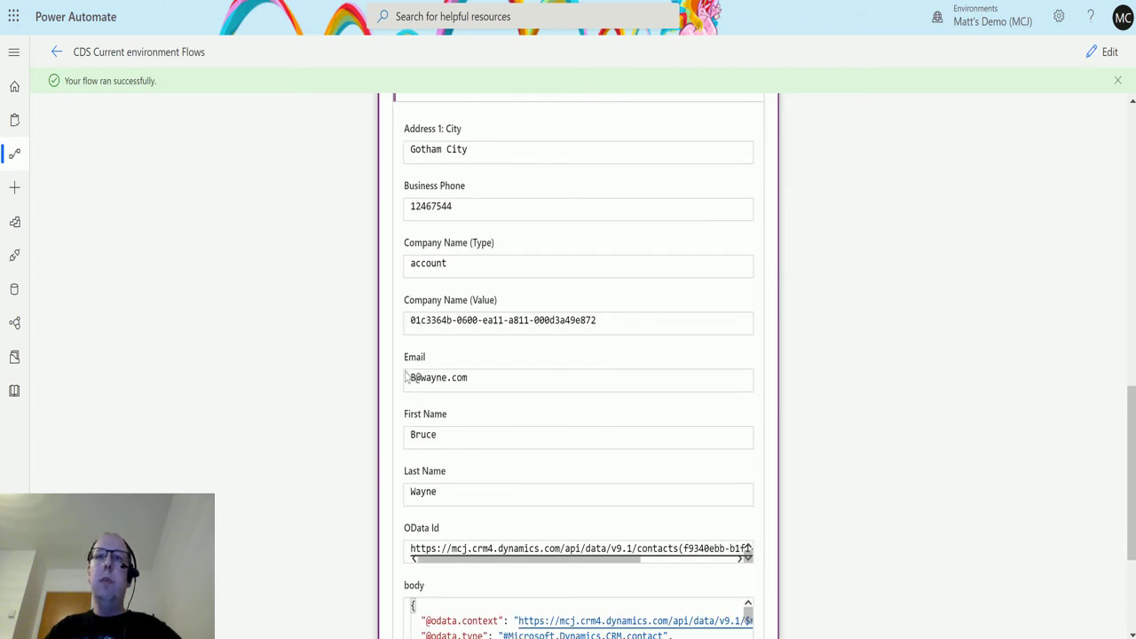
scroll(493, 397, "up", 2)
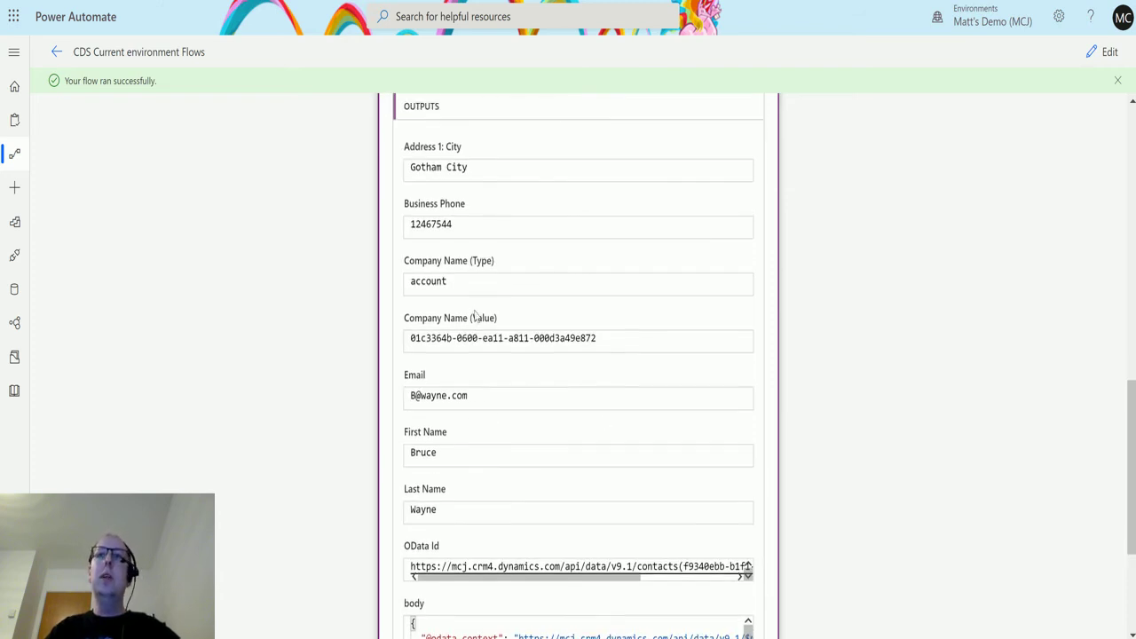
scroll(484, 398, "down", 5)
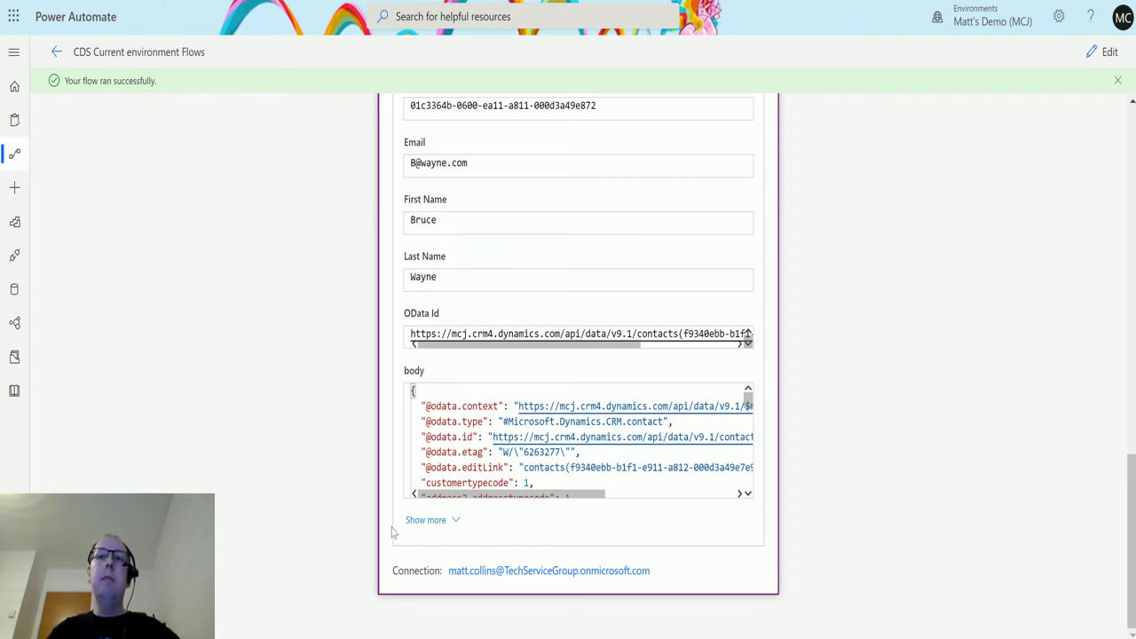
left_click(435, 523)
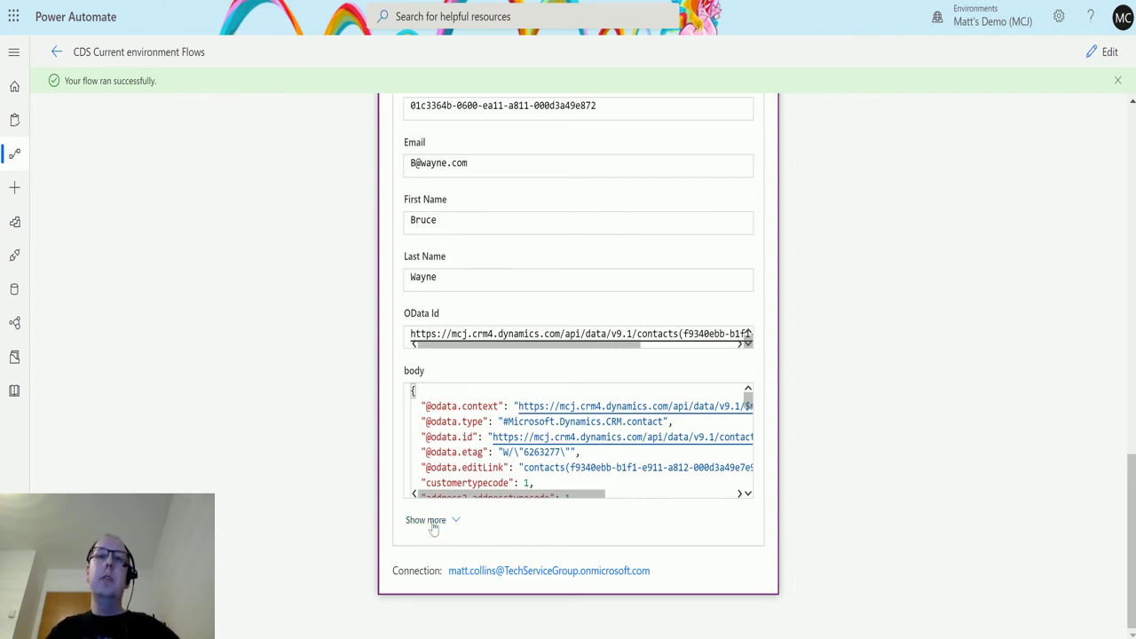
scroll(799, 167, "down", 8)
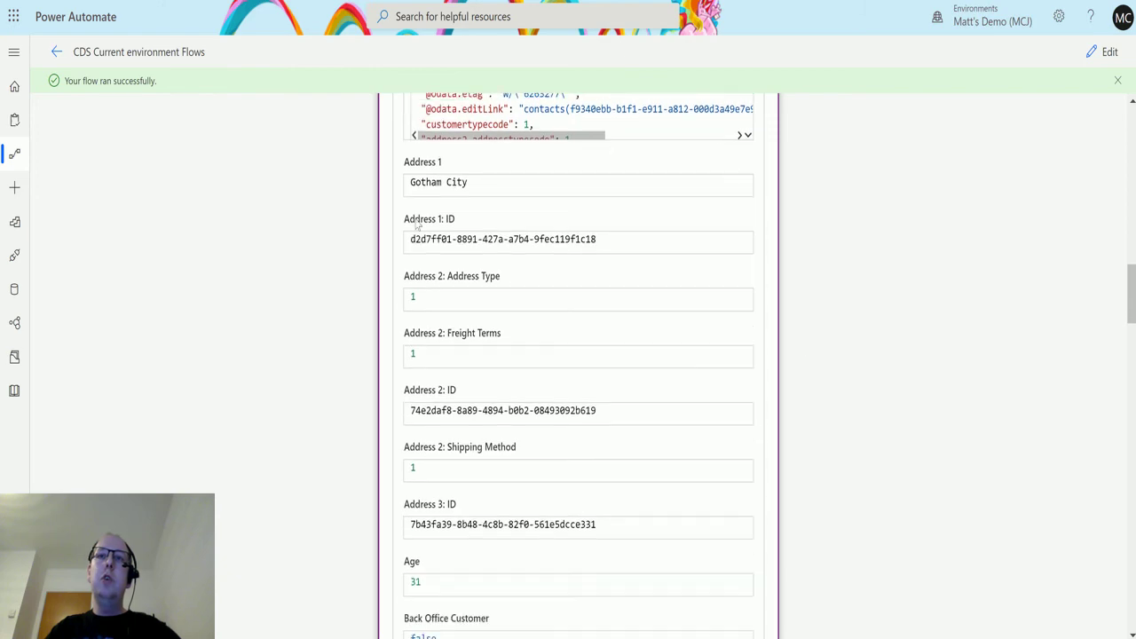
Examine the remaining contact fields in the Get a record outputs, from the address details through Yomi Full Name.
scroll(489, 279, "down", 9)
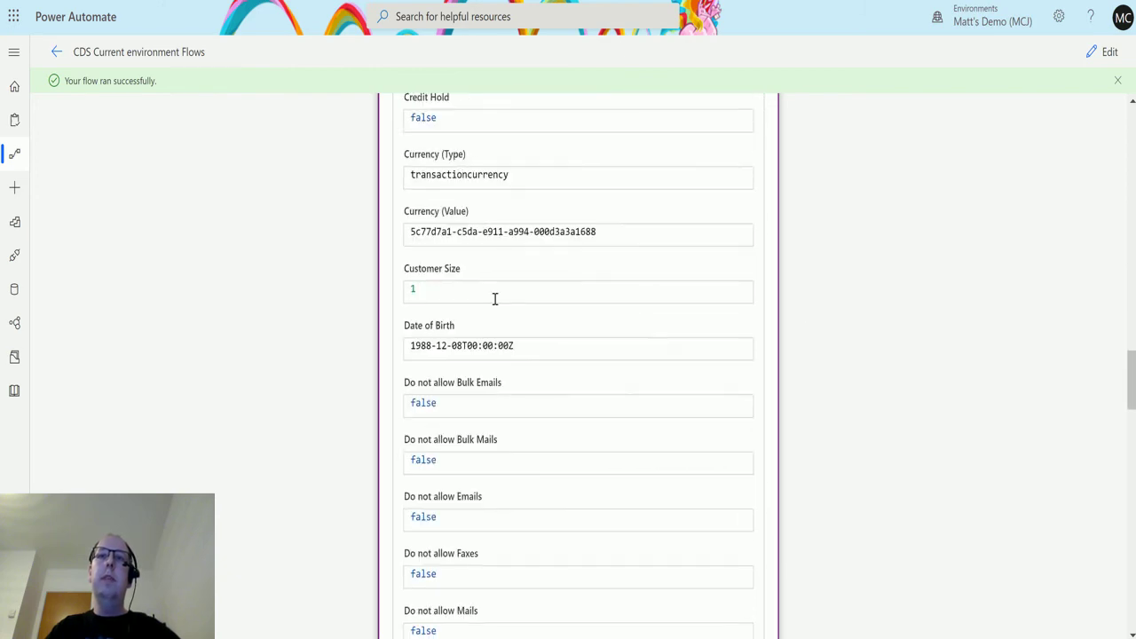
scroll(528, 318, "down", 9)
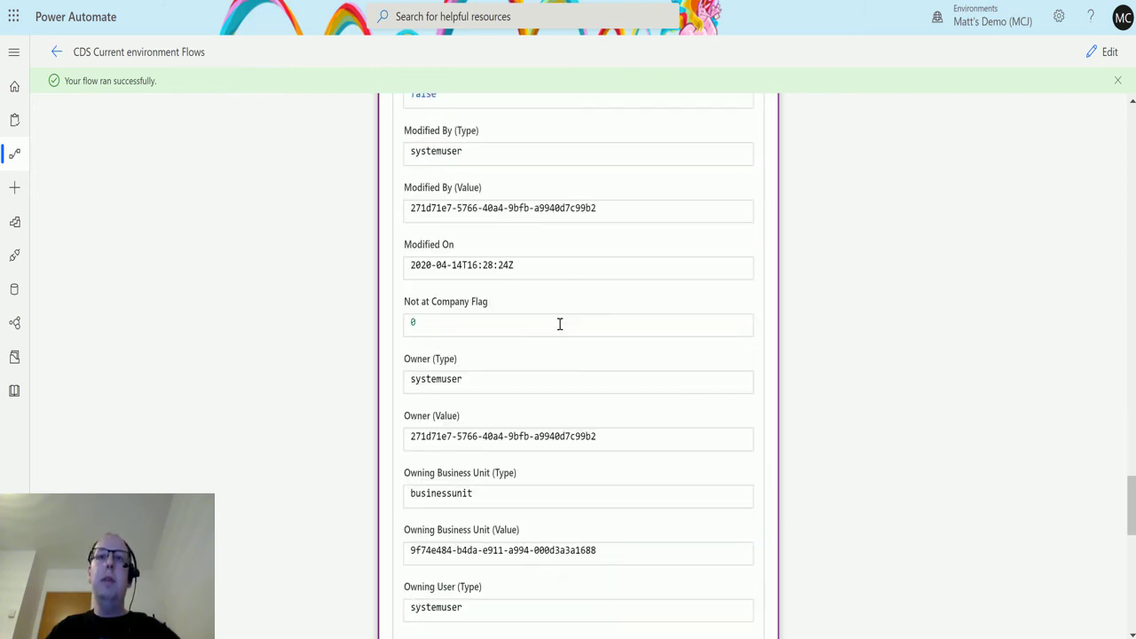
scroll(590, 381, "down", 2)
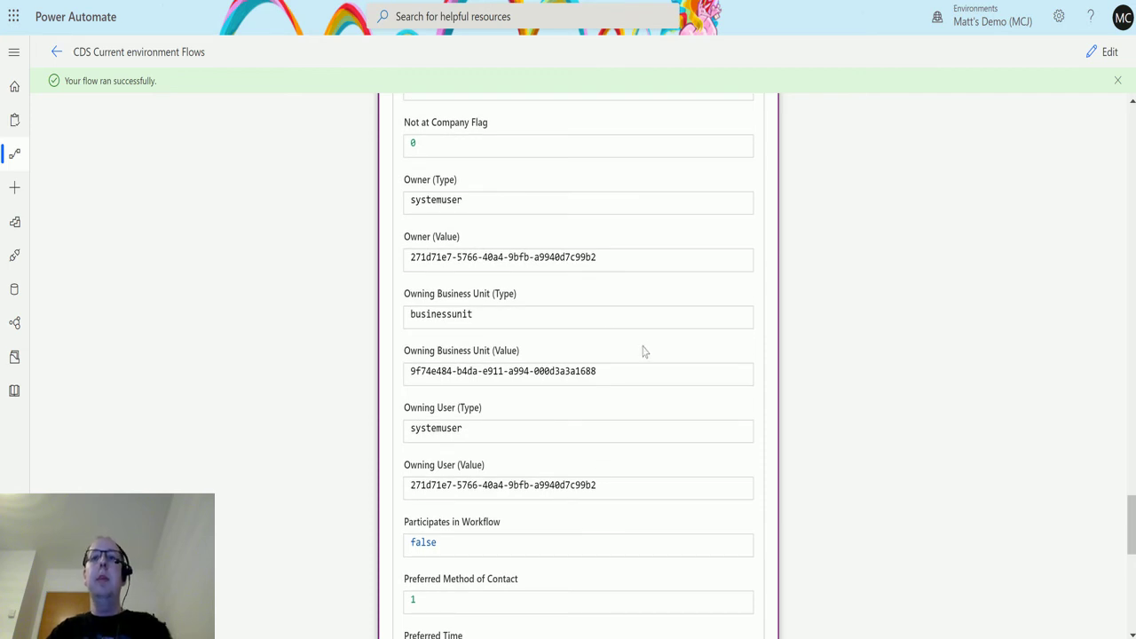
scroll(642, 350, "down", 4)
scroll(515, 207, "down", 10)
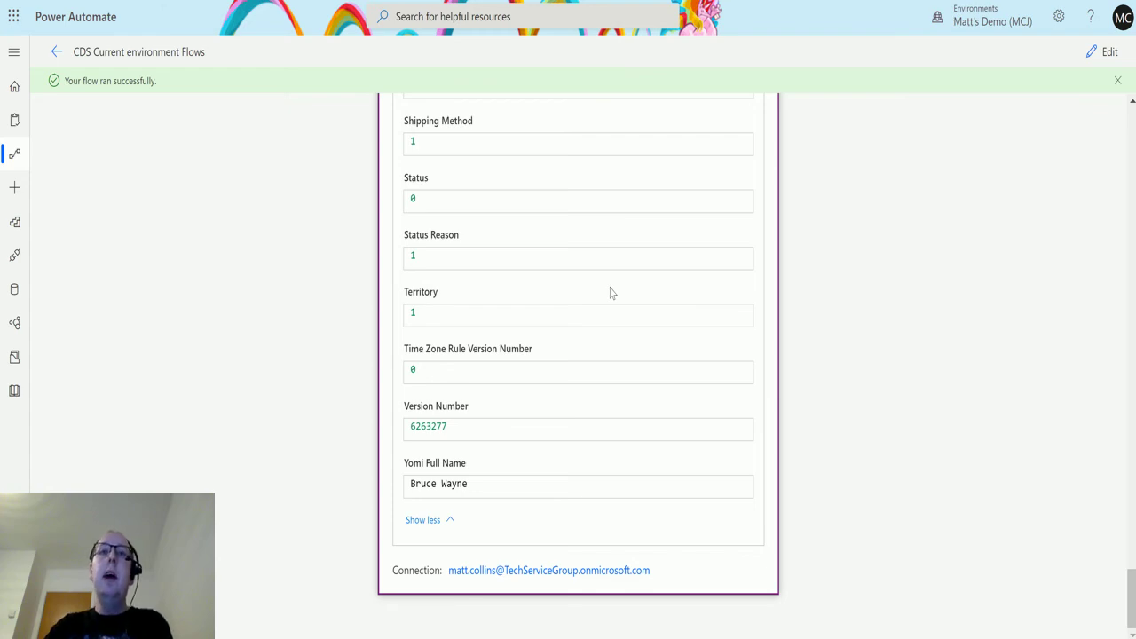
Collapse the details of the "When a record is created, updated or deleted" trigger in the test run.
scroll(695, 361, "up", 20)
scroll(669, 411, "up", 10)
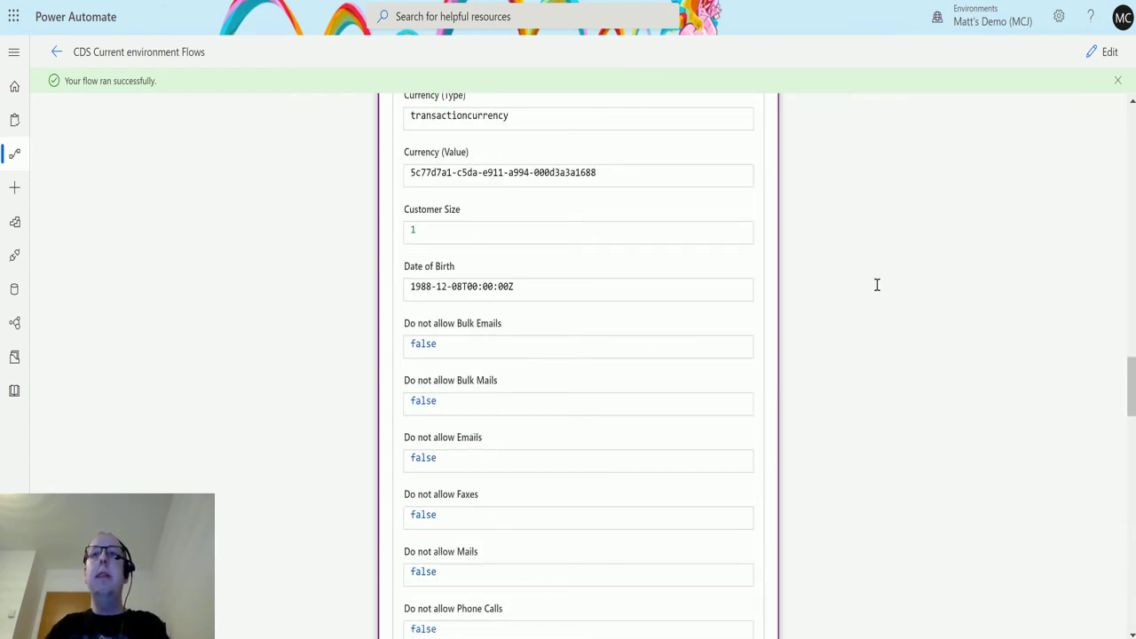
scroll(632, 279, "up", 12)
scroll(639, 292, "up", 10)
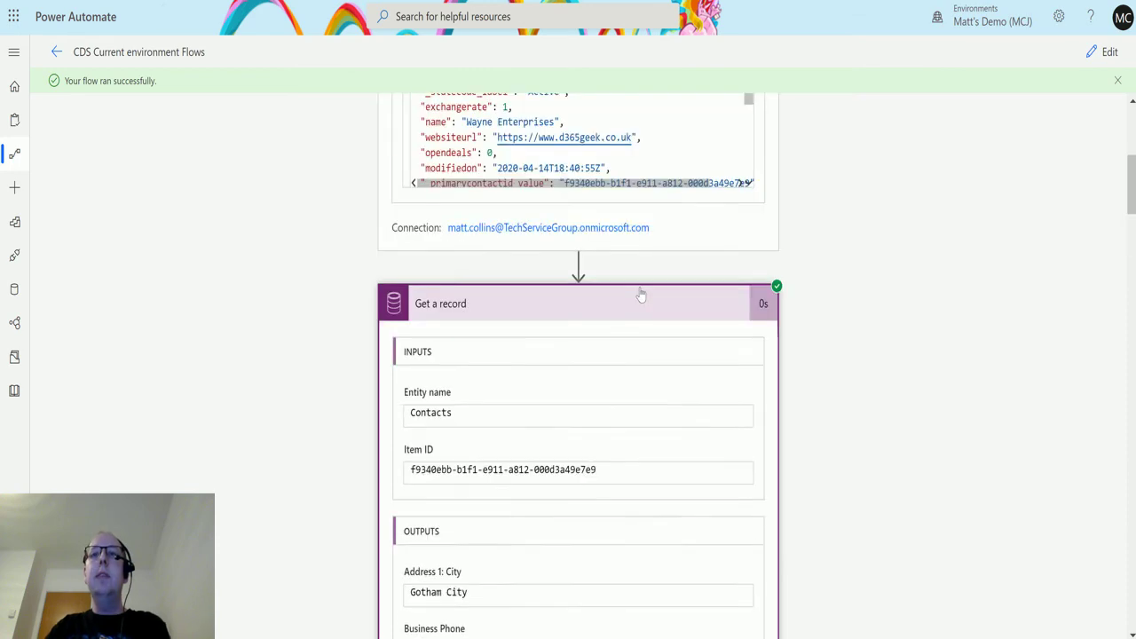
scroll(634, 310, "down", 4)
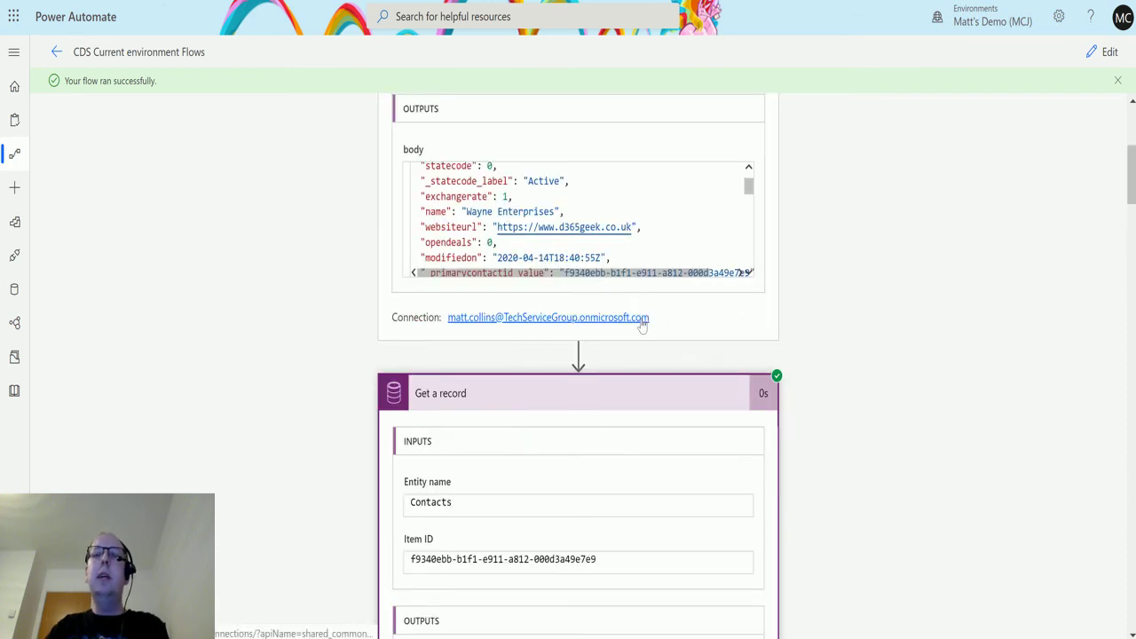
scroll(642, 325, "up", 4)
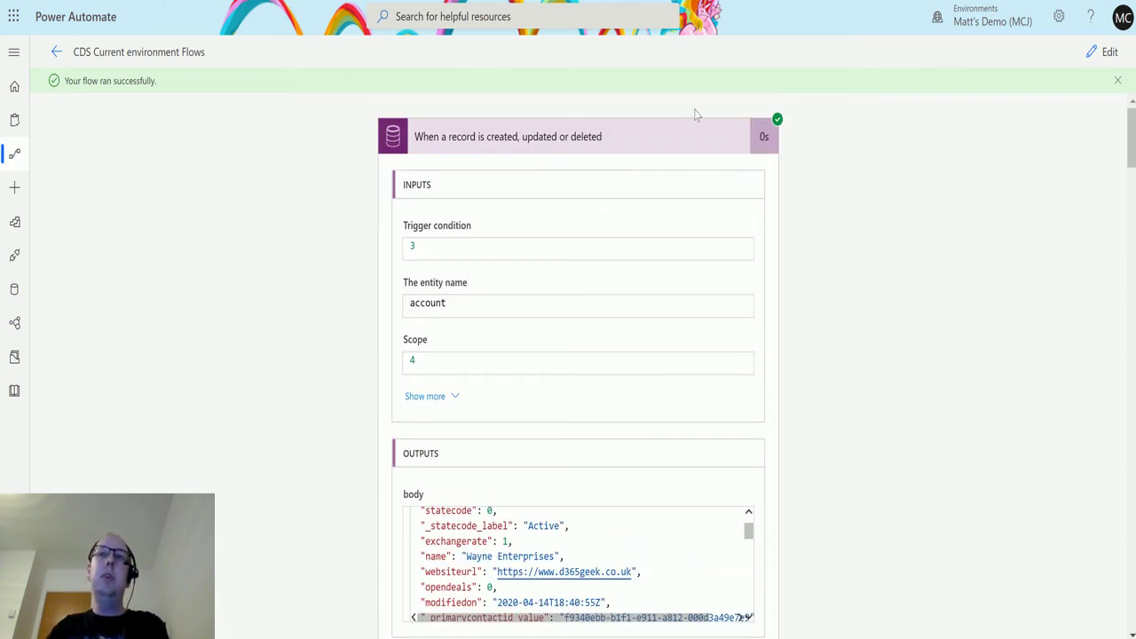
left_click(661, 147)
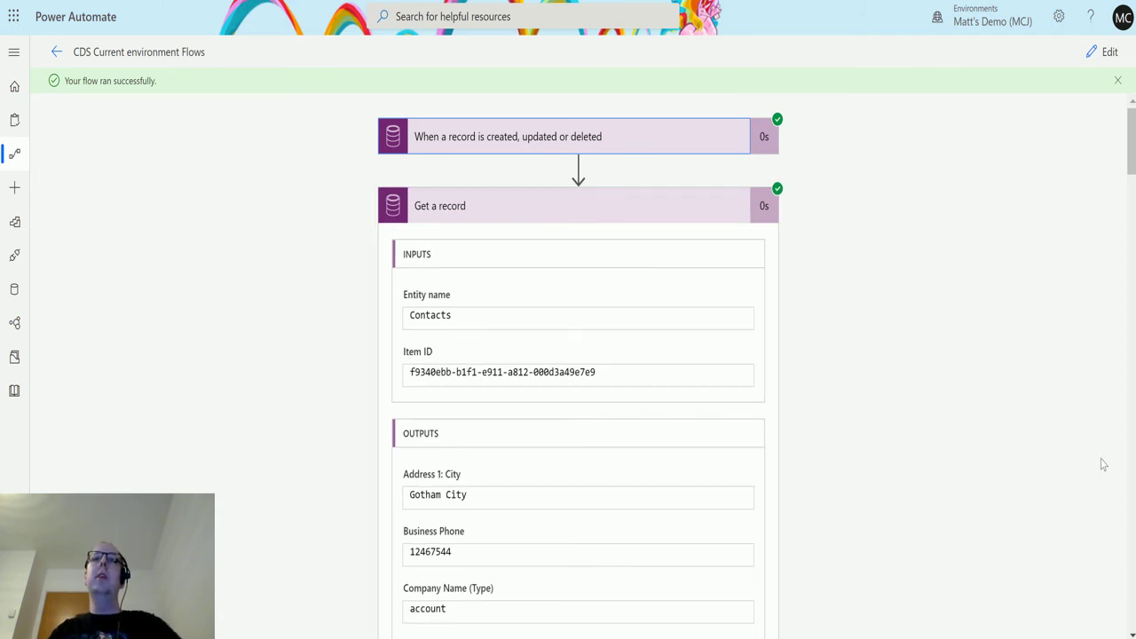